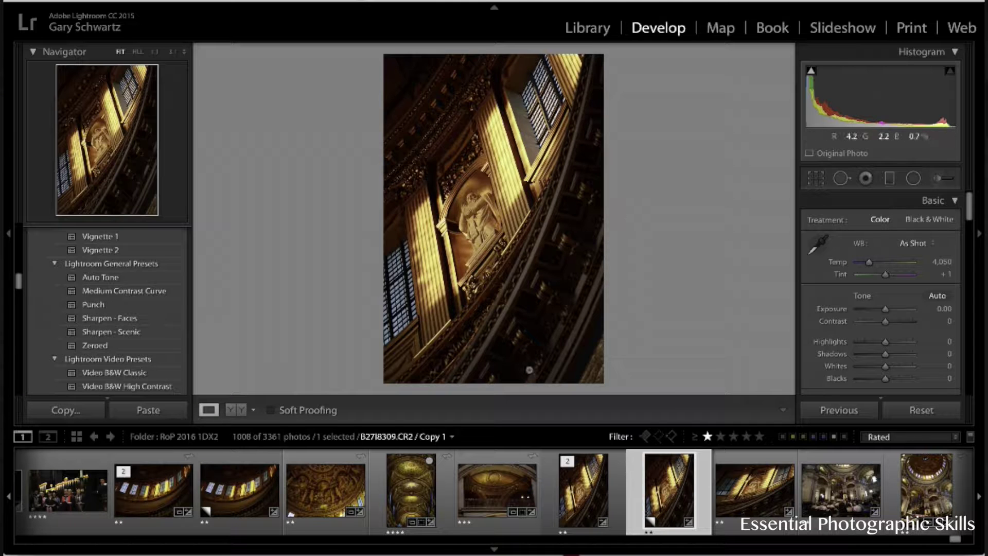
pyautogui.moveTo(885, 309); pyautogui.dragTo(894, 309)
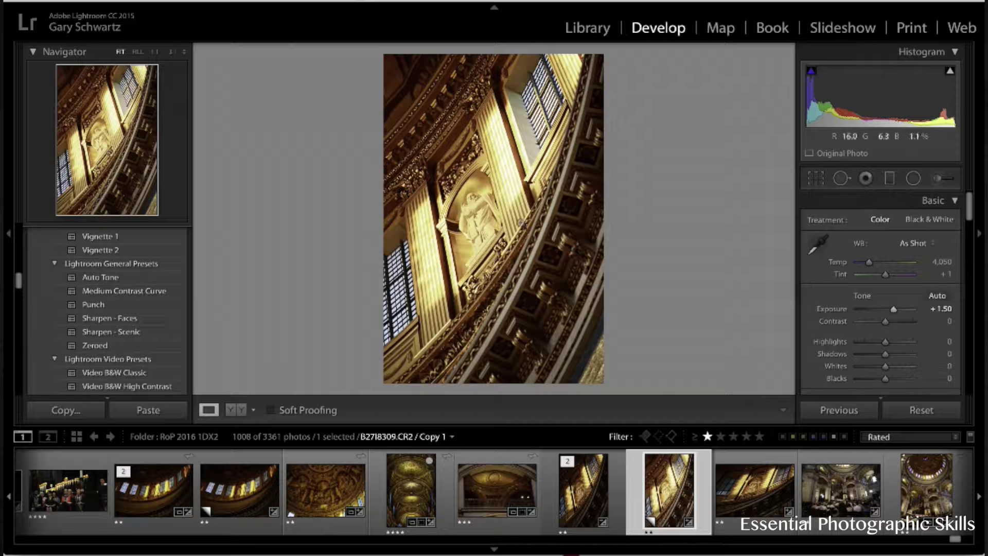
pyautogui.doubleClick(894, 310)
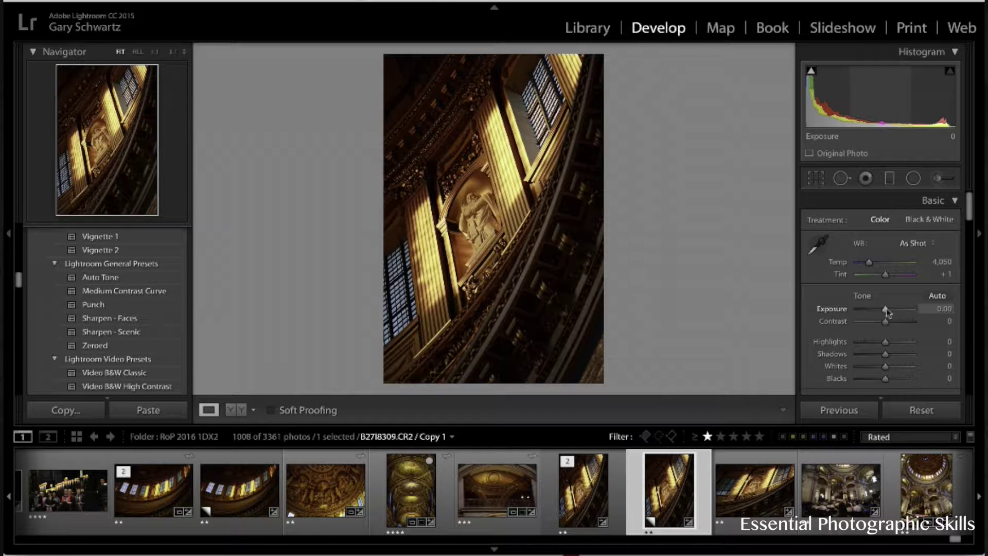
pyautogui.moveTo(888, 313); pyautogui.dragTo(891, 315)
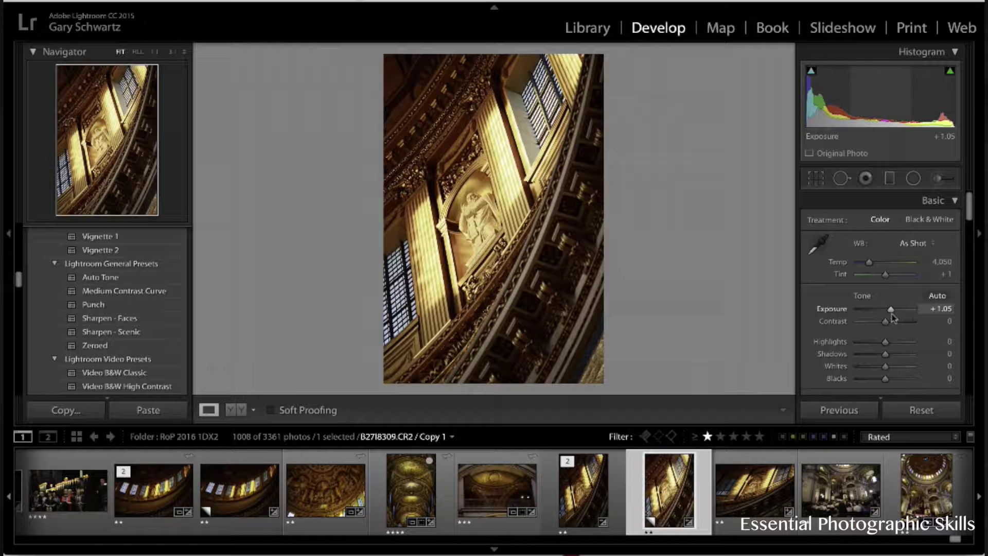
pyautogui.doubleClick(891, 312)
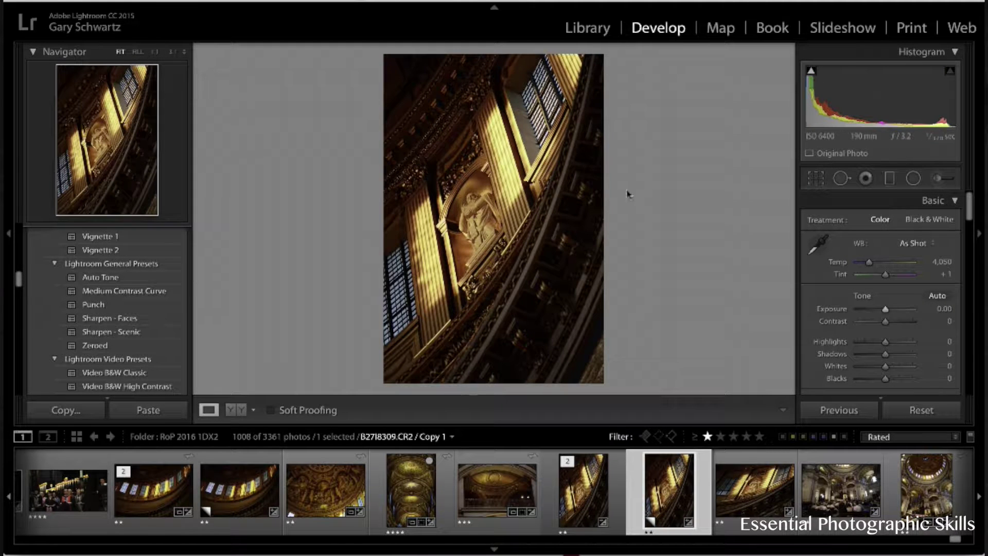
# Activate the Adjustment Brush and set the brush size to 27 and its feather to 51
pyautogui.click(940, 179)
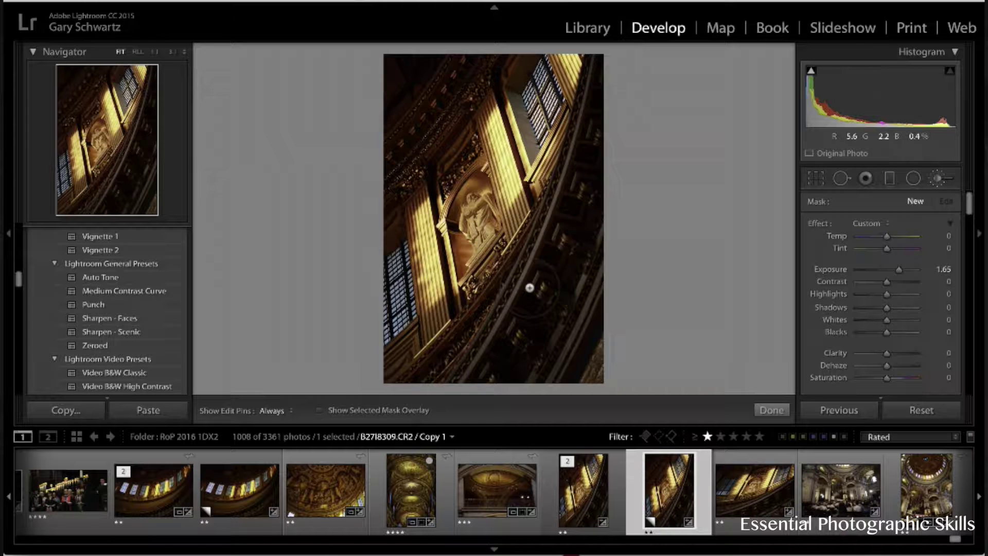
pyautogui.scroll(-10, 871, 240)
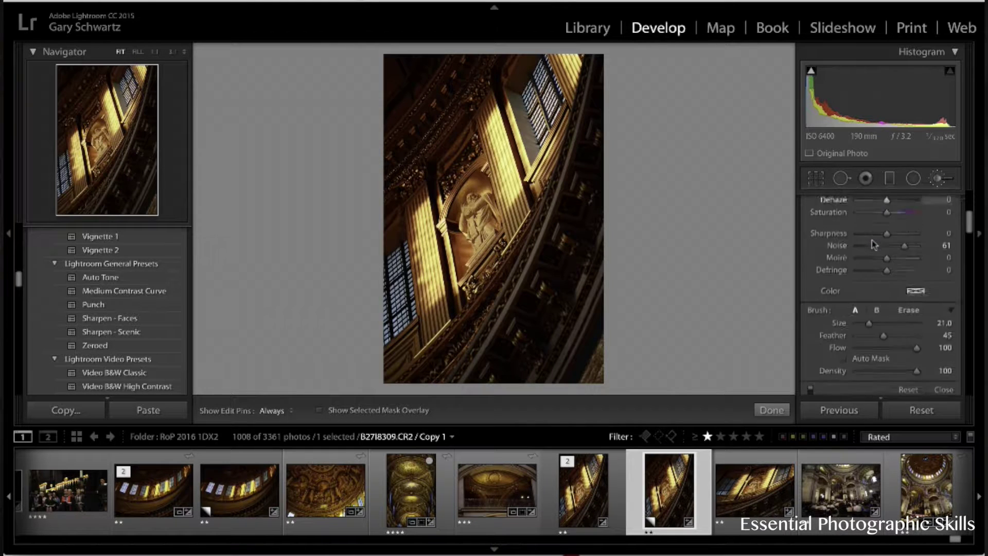
pyautogui.scroll(-1, 872, 240)
pyautogui.moveTo(870, 273)
pyautogui.mouseDown()
pyautogui.moveTo(887, 272)
pyautogui.moveTo(873, 273)
pyautogui.moveTo(886, 273)
pyautogui.moveTo(880, 288)
pyautogui.mouseUp()
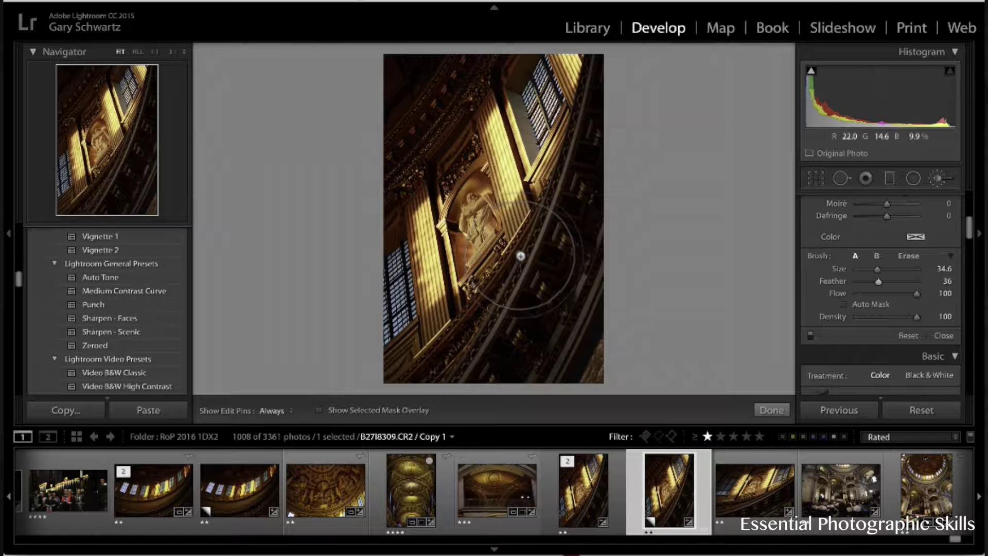
pyautogui.scroll(-5, 517, 255)
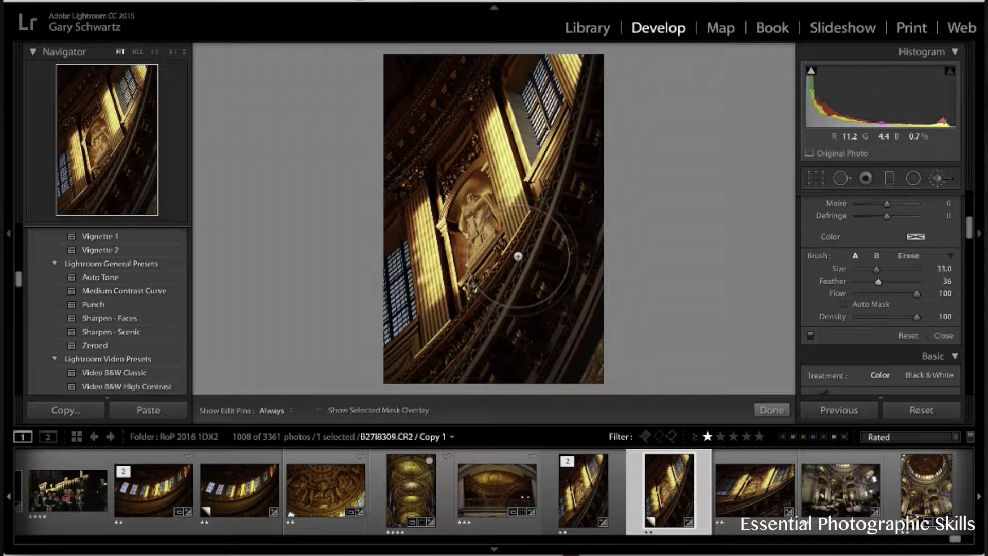
pyautogui.scroll(2, 517, 256)
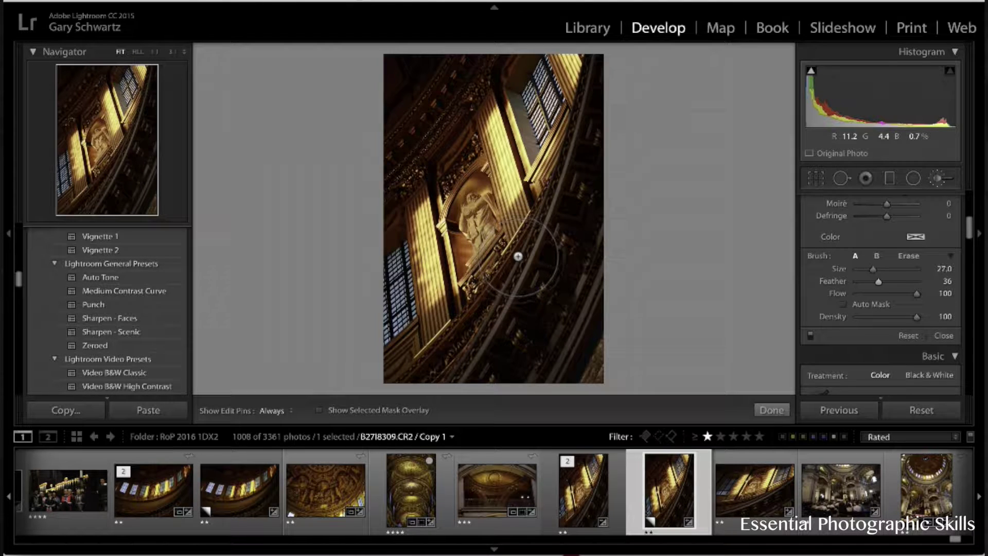
pyautogui.scroll(-5, 518, 256)
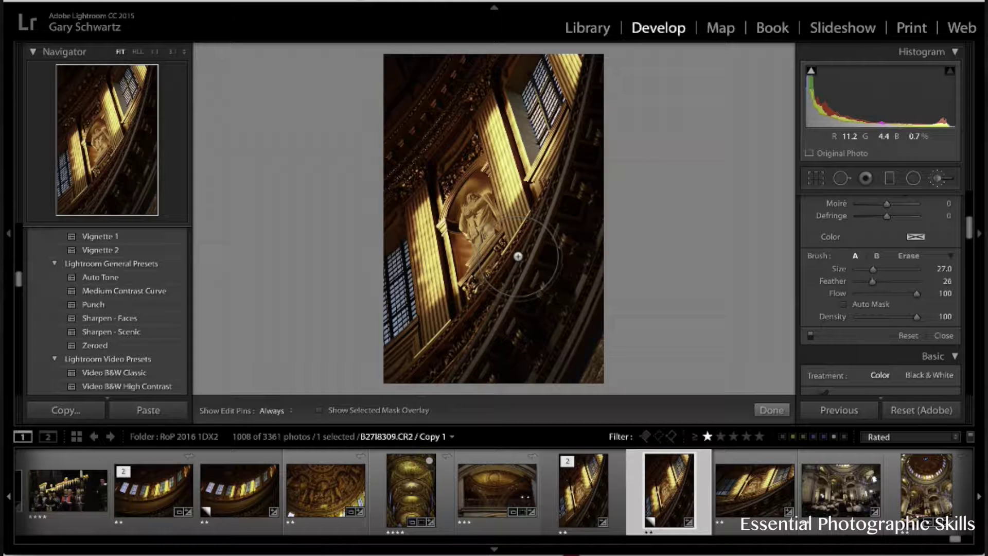
pyautogui.scroll(12, 518, 256)
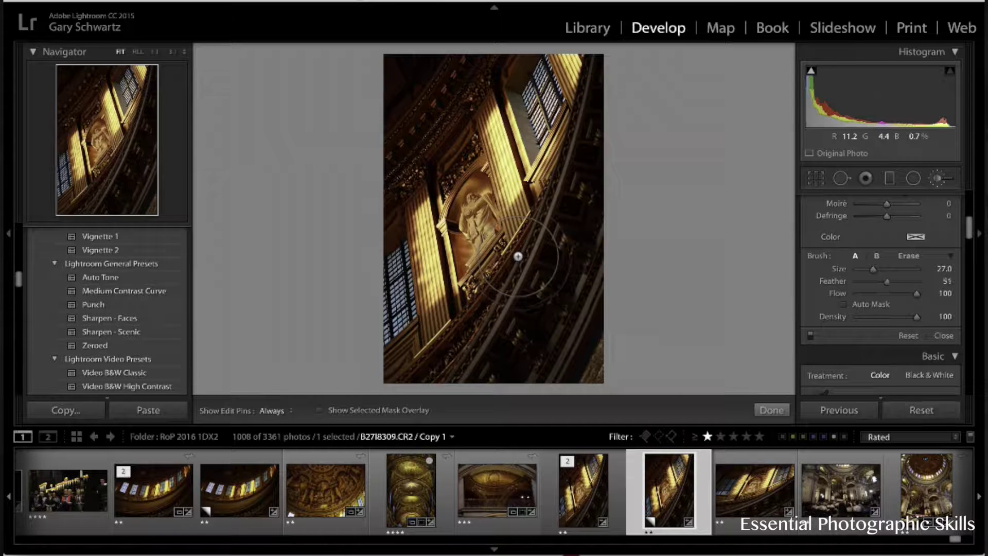
pyautogui.moveTo(517, 255)
pyautogui.mouseDown()
pyautogui.moveTo(532, 274)
pyautogui.moveTo(565, 269)
pyautogui.mouseUp()
pyautogui.scroll(5, 877, 248)
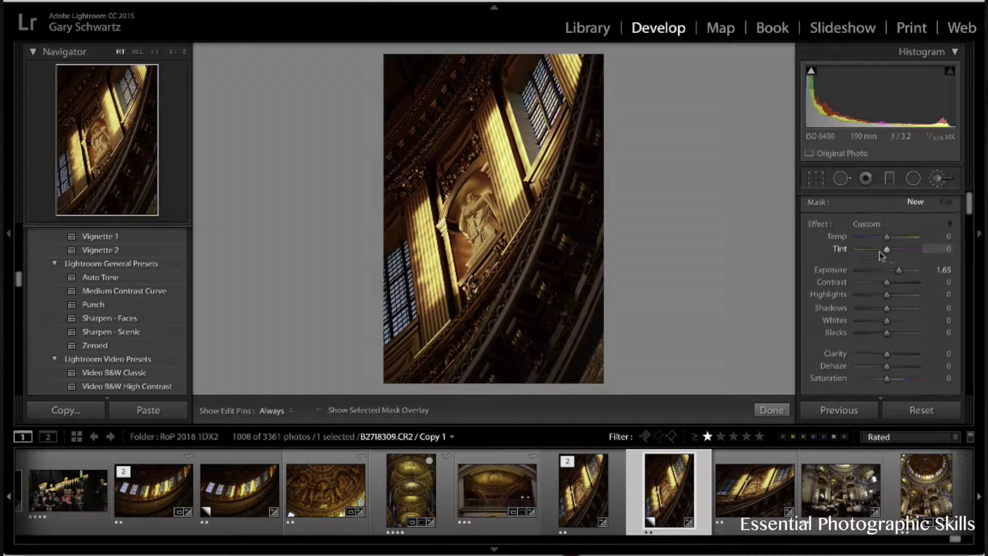
# Set the brush exposure to 2.03 and paint over the dark coffered dome area in the lower-right part of the photo
pyautogui.moveTo(898, 272); pyautogui.dragTo(901, 276)
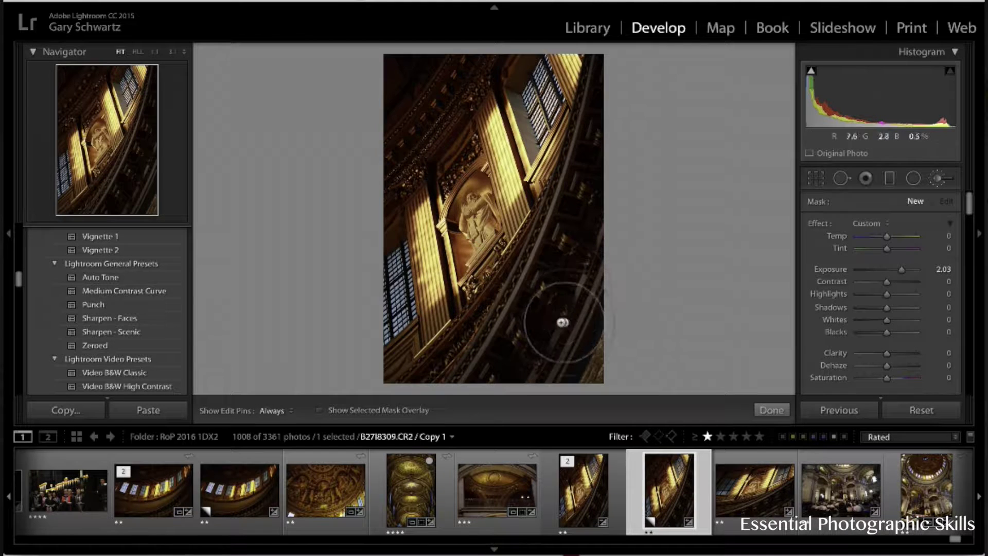
pyautogui.press('h')
pyautogui.moveTo(558, 290)
pyautogui.mouseDown()
pyautogui.moveTo(503, 346)
pyautogui.moveTo(450, 360)
pyautogui.moveTo(509, 329)
pyautogui.moveTo(584, 213)
pyautogui.moveTo(615, 82)
pyautogui.moveTo(617, 105)
pyautogui.moveTo(548, 298)
pyautogui.moveTo(507, 370)
pyautogui.moveTo(432, 355)
pyautogui.moveTo(586, 327)
pyautogui.moveTo(574, 355)
pyautogui.moveTo(583, 360)
pyautogui.moveTo(592, 288)
pyautogui.moveTo(632, 296)
pyautogui.mouseUp()
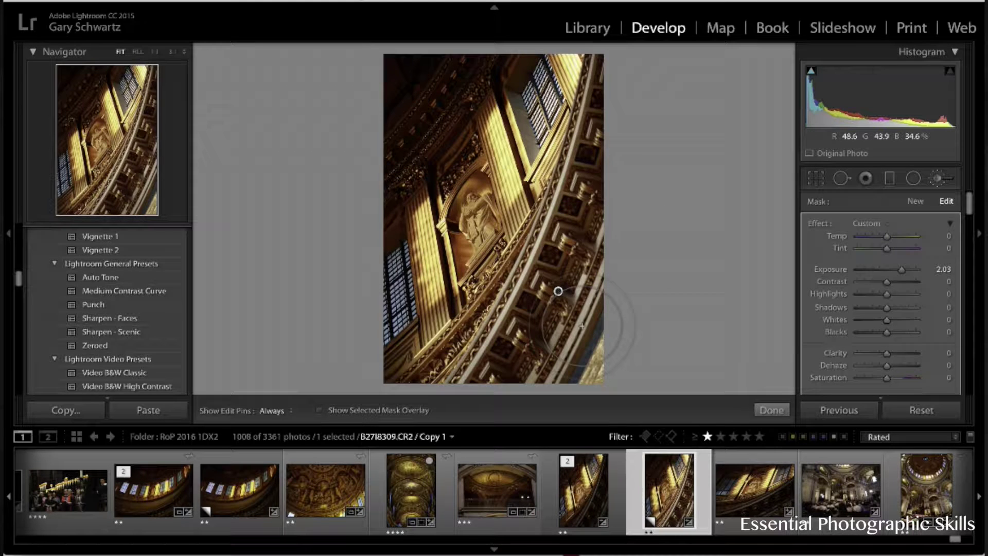
# Erase the brushed brightening from the outer edge and lower-right corner of the photo, with the edit pins hidden
pyautogui.press('alt')
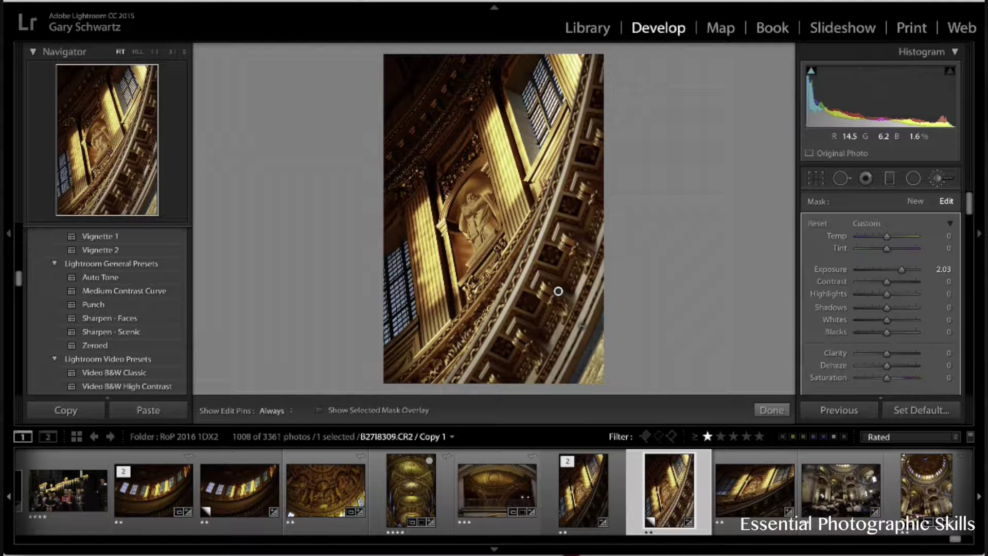
pyautogui.press('h')
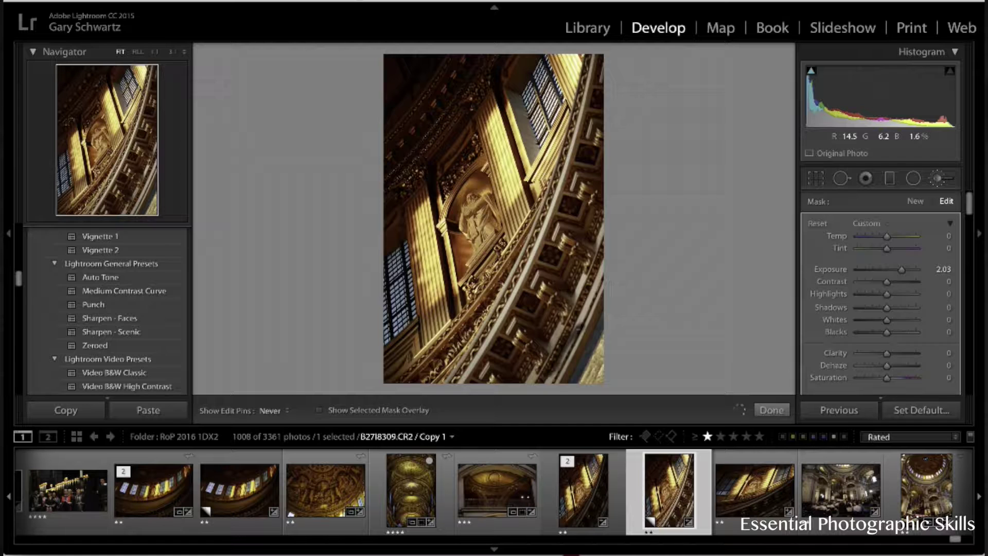
pyautogui.moveTo(610, 274)
pyautogui.mouseDown()
pyautogui.moveTo(579, 335)
pyautogui.moveTo(599, 239)
pyautogui.moveTo(576, 293)
pyautogui.moveTo(599, 231)
pyautogui.mouseUp()
pyautogui.moveTo(565, 309)
pyautogui.mouseDown()
pyautogui.moveTo(534, 373)
pyautogui.moveTo(546, 336)
pyautogui.mouseUp()
pyautogui.moveTo(566, 370)
pyautogui.mouseDown()
pyautogui.moveTo(597, 350)
pyautogui.moveTo(597, 370)
pyautogui.moveTo(604, 343)
pyautogui.moveTo(605, 373)
pyautogui.moveTo(597, 321)
pyautogui.moveTo(557, 376)
pyautogui.mouseUp()
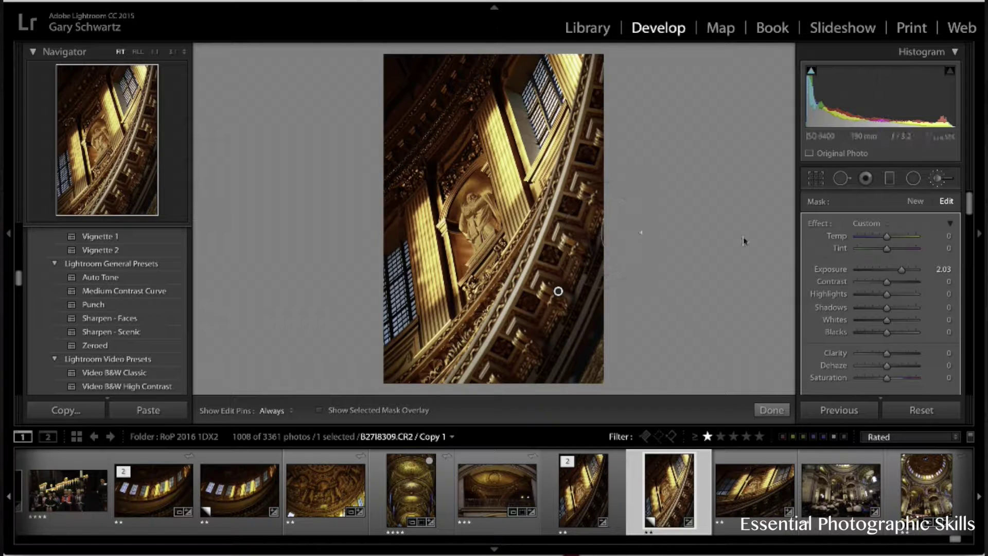
# Set the dome brush adjustment to exposure 2.53, contrast 30 and saturation 46
pyautogui.moveTo(903, 275); pyautogui.dragTo(906, 277)
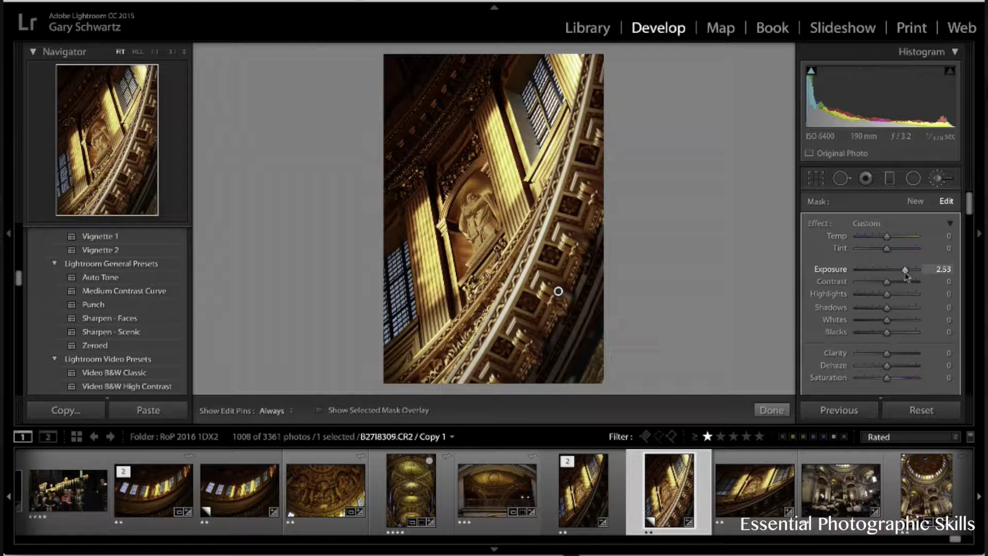
pyautogui.moveTo(886, 282); pyautogui.dragTo(896, 283)
pyautogui.moveTo(887, 378); pyautogui.dragTo(900, 380)
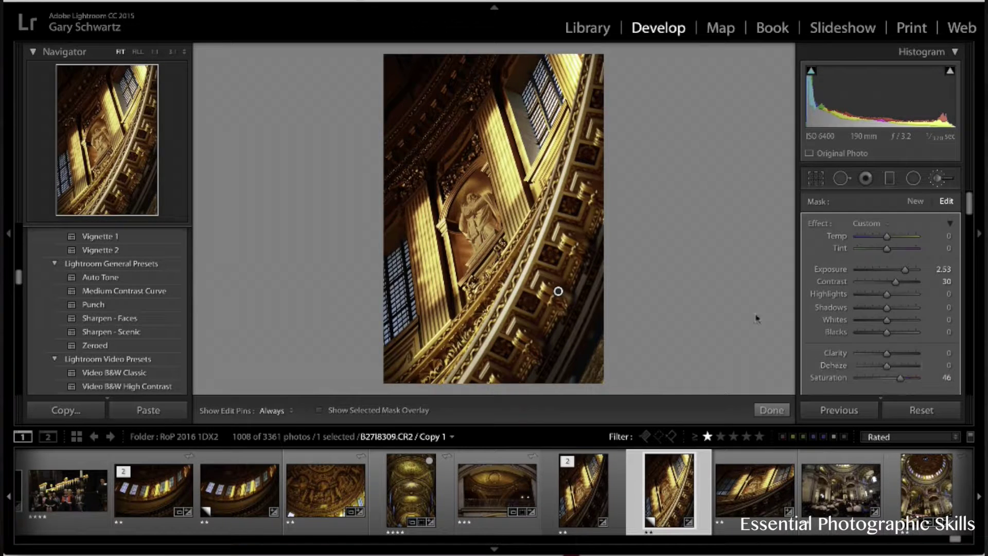
# Extend the dome brush mask over the dark carved ornament in the photo's upper left and set the adjustment's exposure to 2.19
pyautogui.moveTo(559, 292)
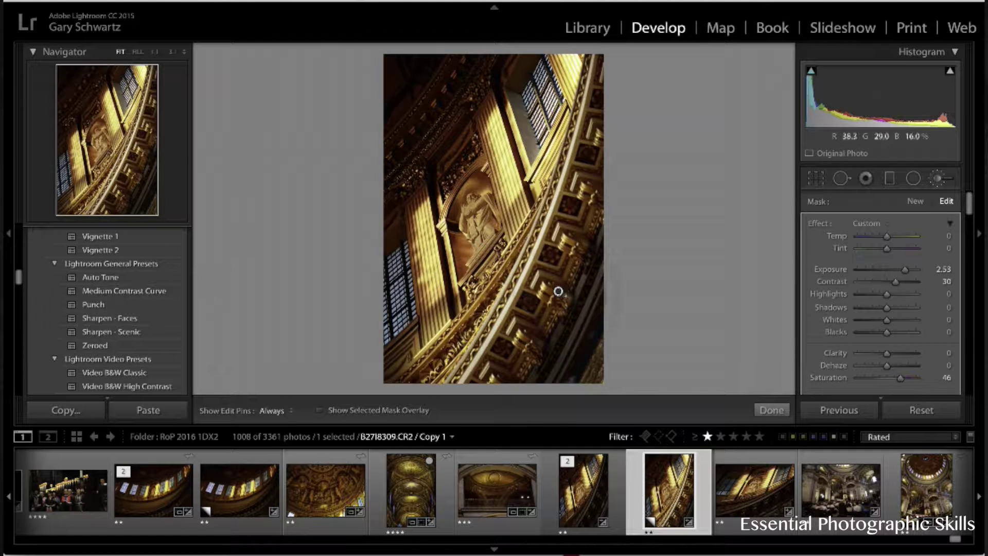
pyautogui.click(559, 292)
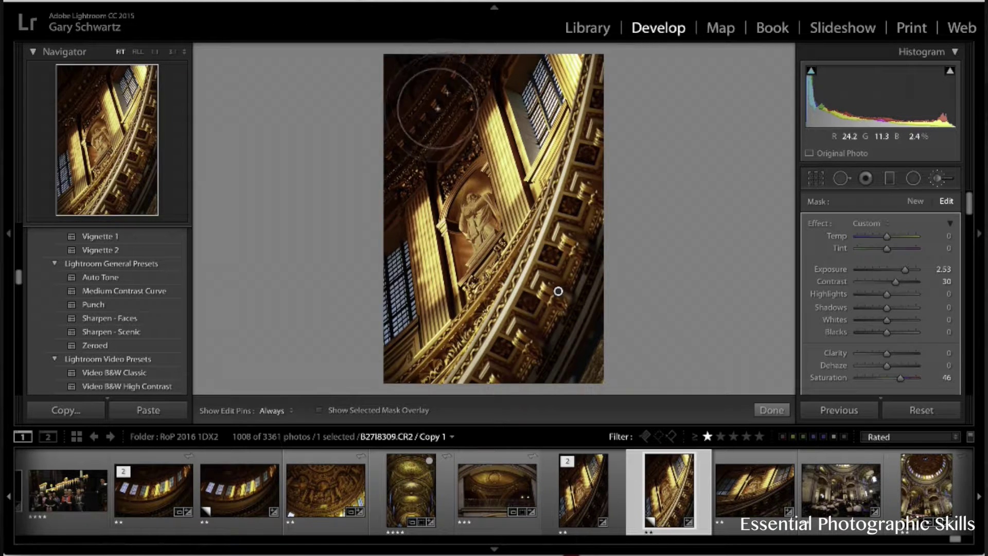
pyautogui.press('h')
pyautogui.moveTo(424, 117)
pyautogui.mouseDown()
pyautogui.moveTo(389, 148)
pyautogui.moveTo(402, 121)
pyautogui.moveTo(472, 59)
pyautogui.moveTo(395, 79)
pyautogui.moveTo(407, 66)
pyautogui.moveTo(371, 94)
pyautogui.moveTo(416, 63)
pyautogui.moveTo(459, 62)
pyautogui.moveTo(427, 111)
pyautogui.mouseUp()
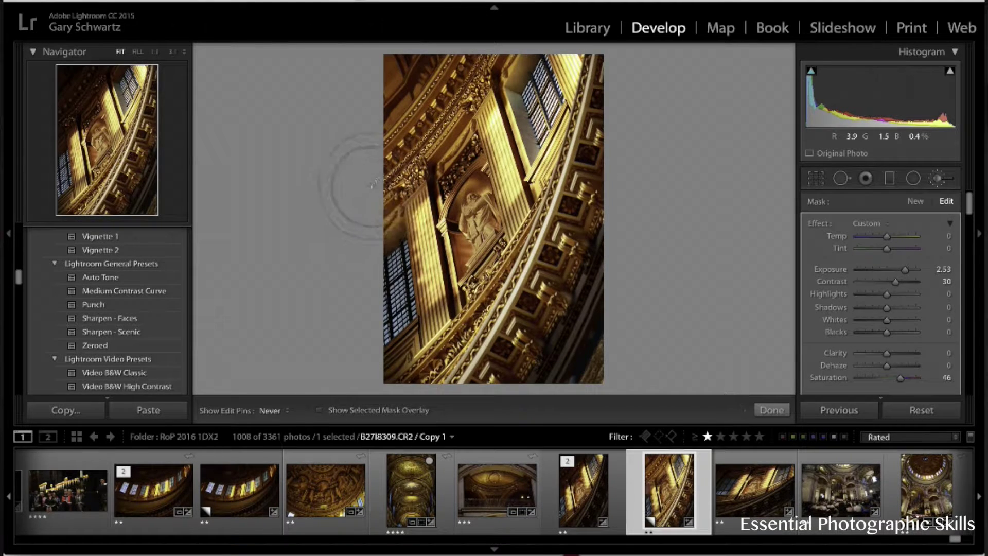
pyautogui.press('h')
pyautogui.moveTo(904, 270); pyautogui.dragTo(903, 273)
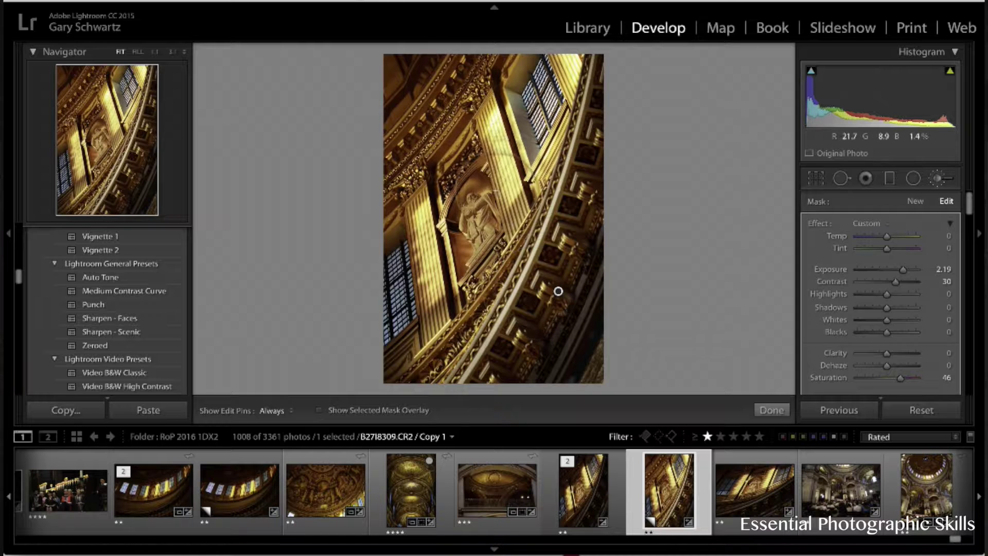
# Create a new brush mask over the sunlit columns beside the windows and set its exposure to -0.64
pyautogui.click(915, 202)
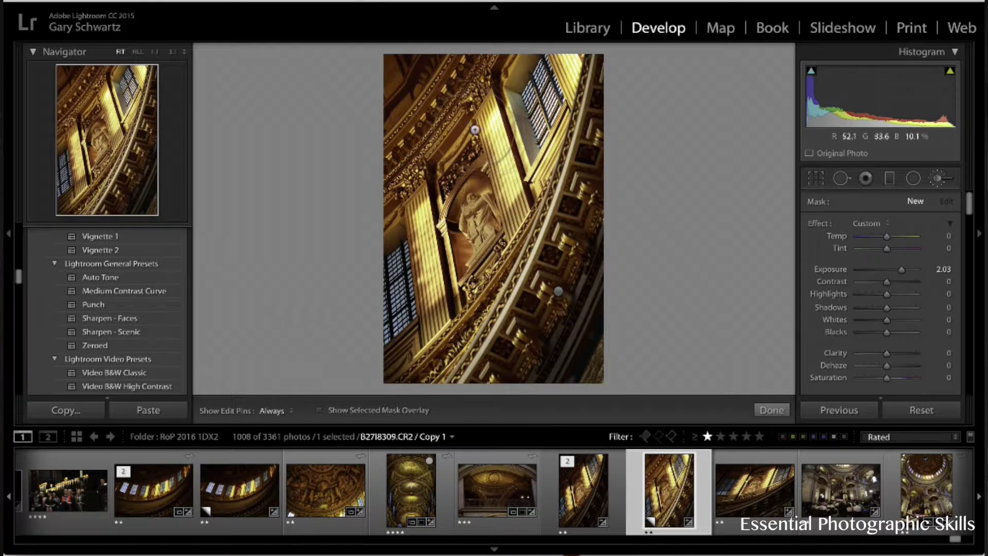
pyautogui.moveTo(520, 154); pyautogui.dragTo(514, 198)
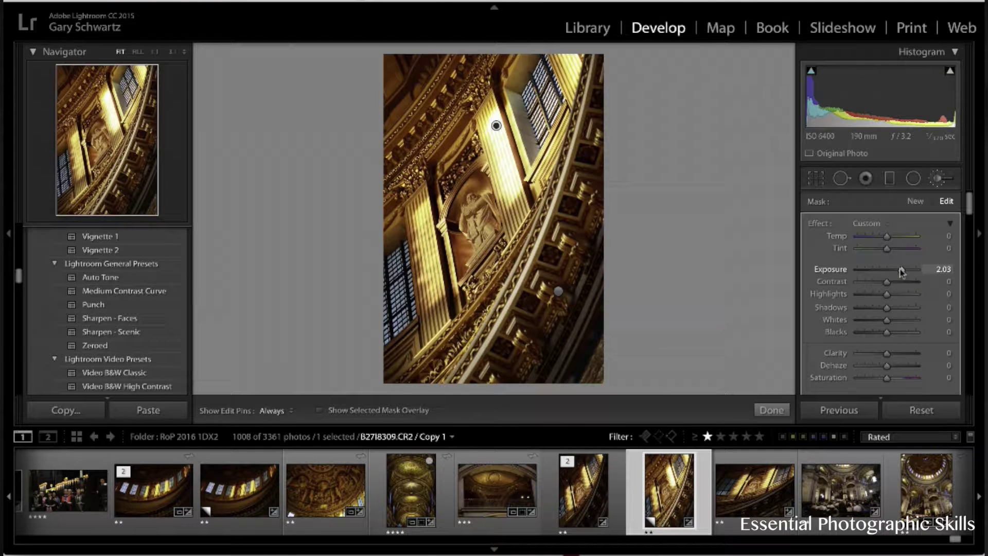
pyautogui.moveTo(901, 272); pyautogui.dragTo(877, 271)
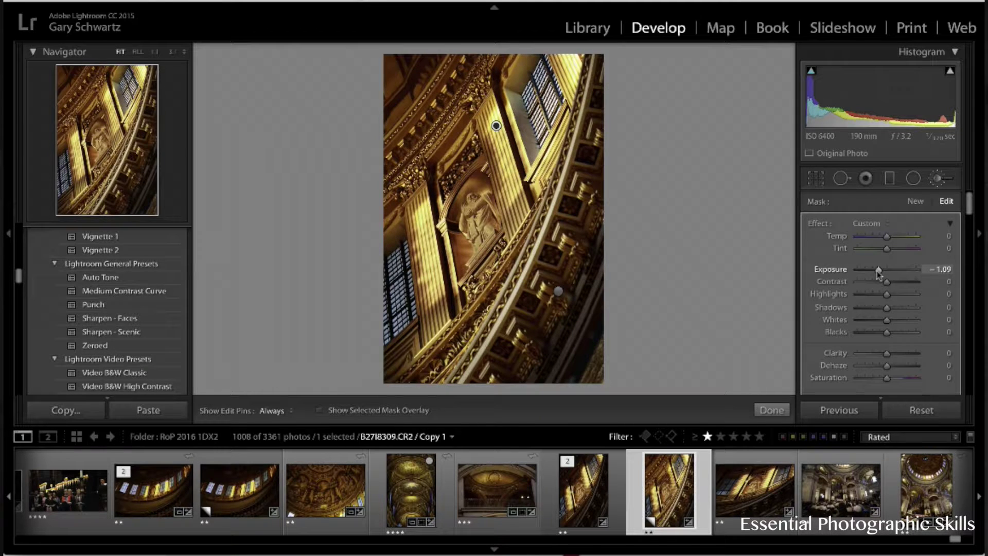
pyautogui.press('h')
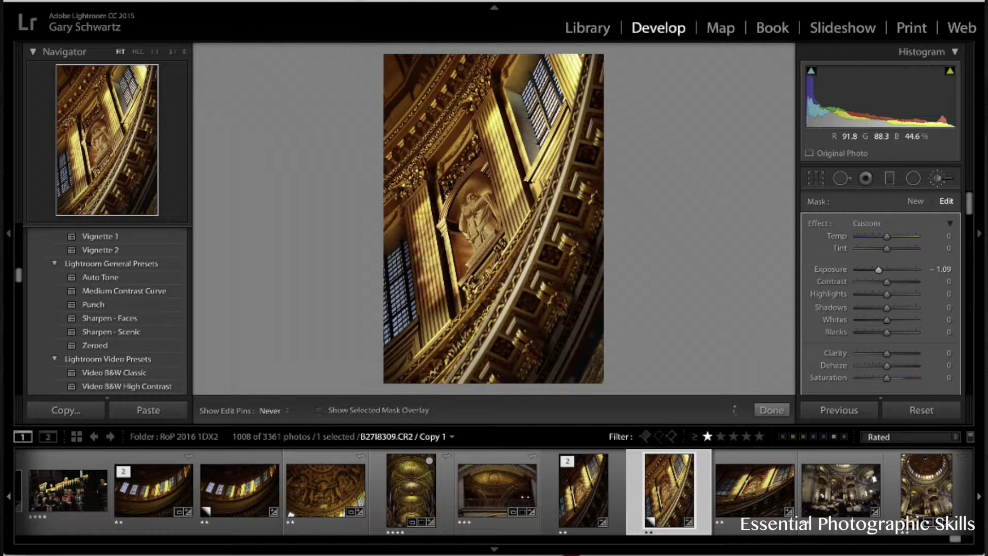
pyautogui.press('h')
pyautogui.moveTo(879, 269); pyautogui.dragTo(883, 270)
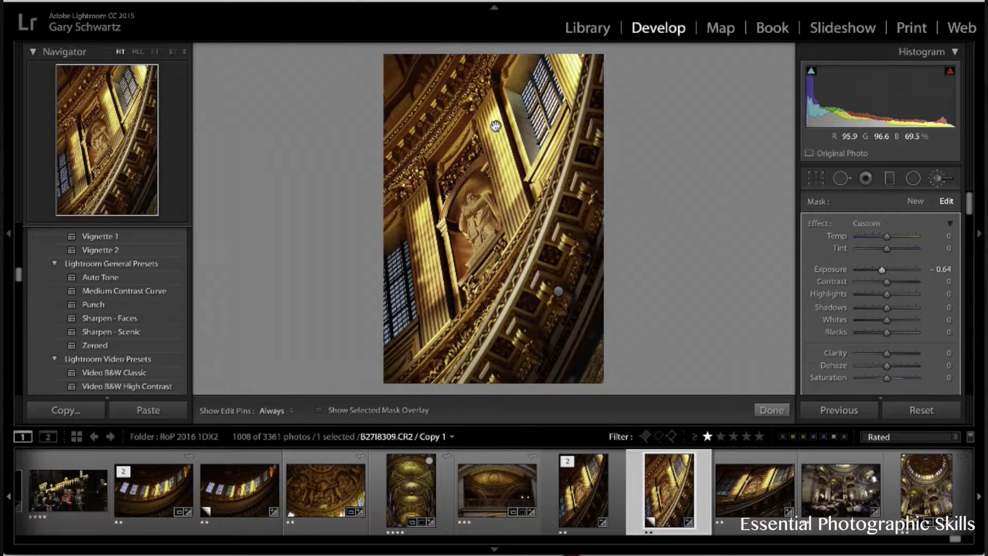
# Inspect the masks of both brush adjustments, close and reopen the Adjustment Brush, and reselect the dome adjustment to view its settings
pyautogui.moveTo(495, 126)
pyautogui.moveTo(559, 292)
pyautogui.click(559, 291)
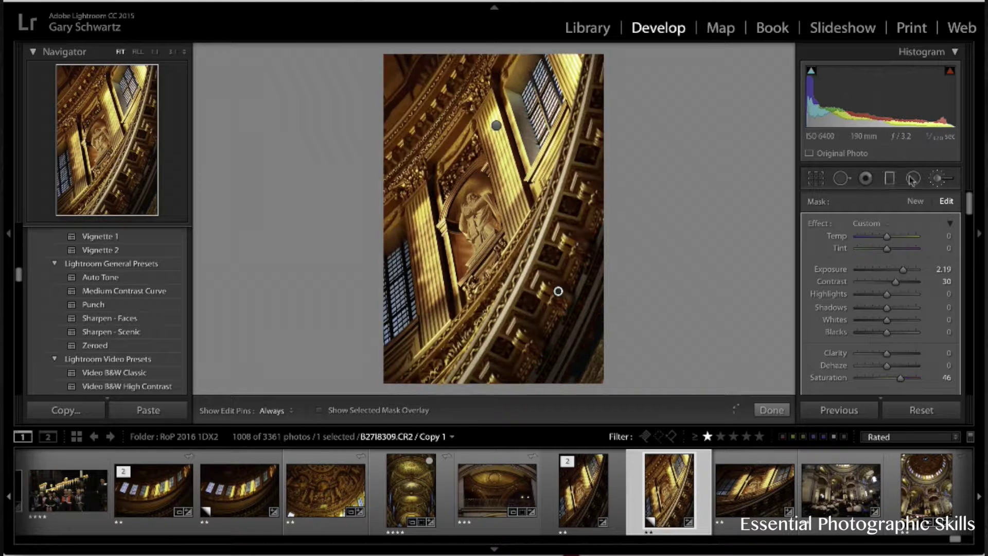
pyautogui.click(938, 179)
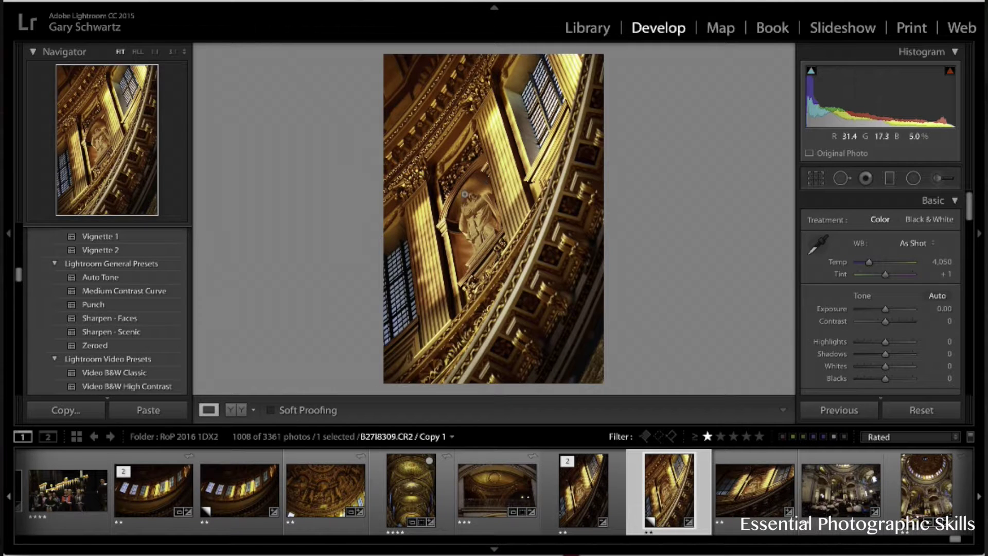
pyautogui.click(939, 179)
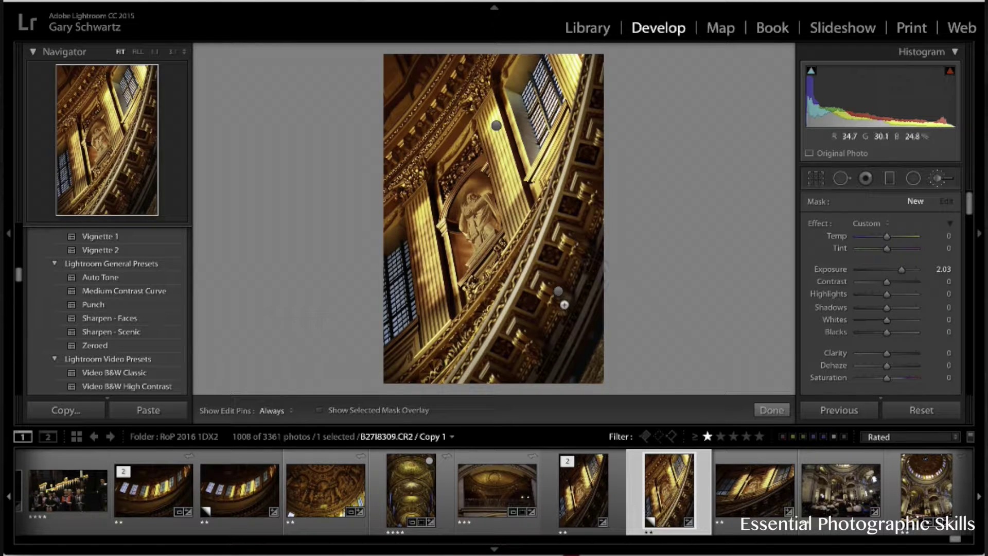
pyautogui.click(558, 291)
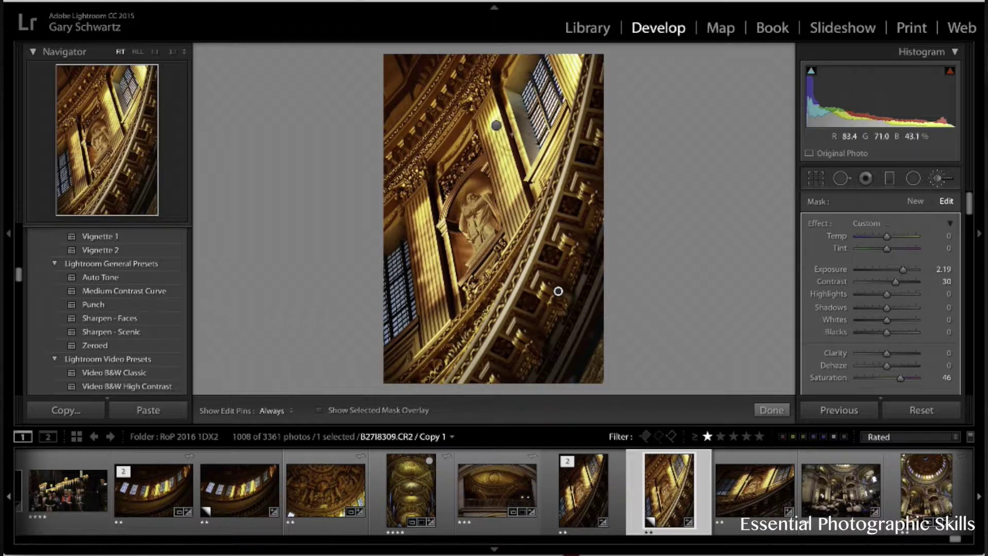
# Delete the brush adjustment on the sunlit columns and undo the deletion
pyautogui.click(496, 126)
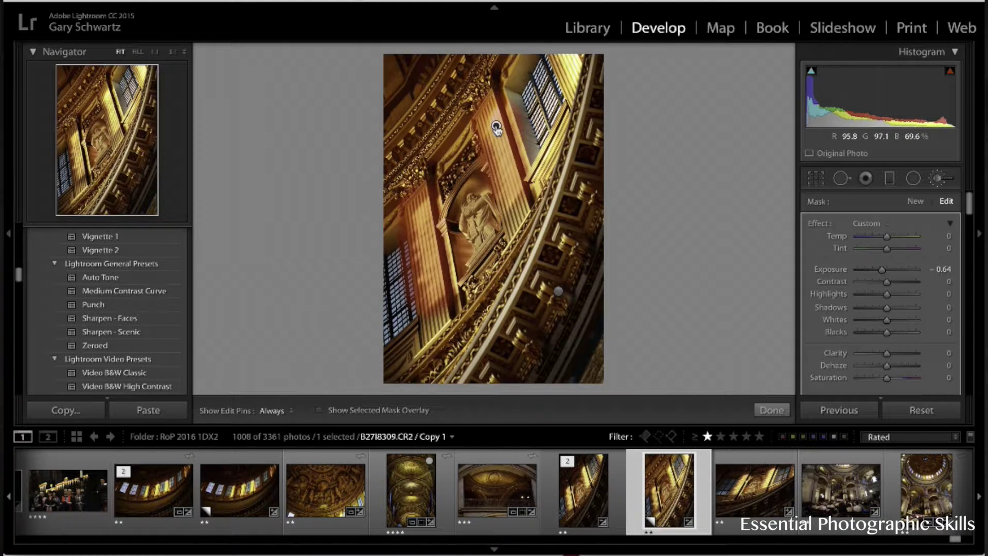
pyautogui.press('Delete')
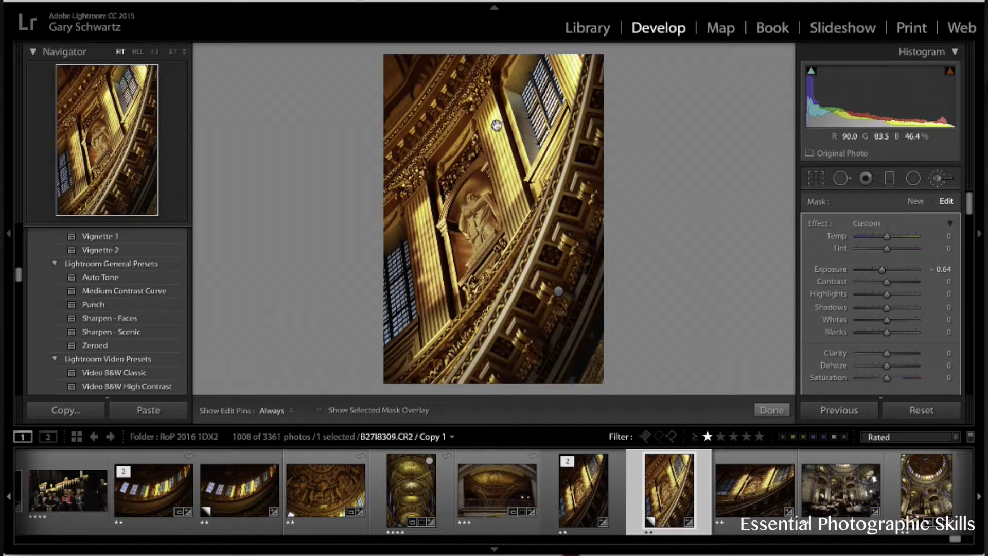
pyautogui.hotkey('ctrl', 'z')
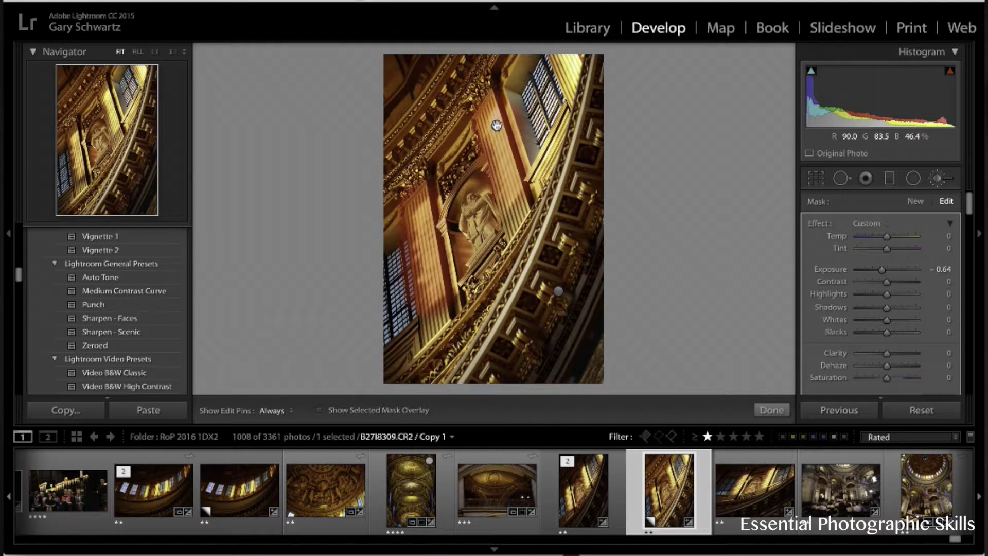
# Delete the brush adjustment on the sunlit columns
pyautogui.press('Delete')
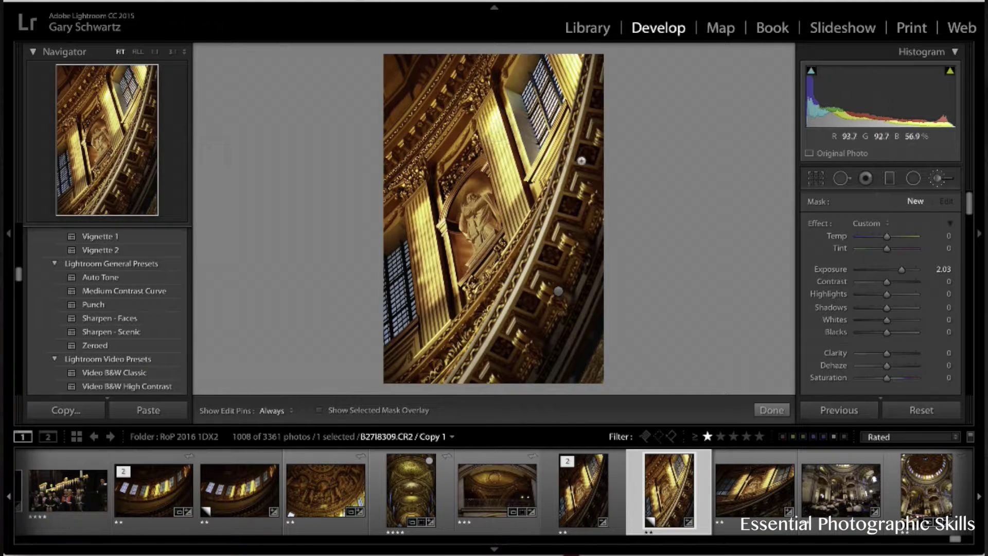
# Switch the remaining brush adjustment off and on repeatedly to compare its effect, and close the Adjustment Brush
pyautogui.scroll(-4, 818, 260)
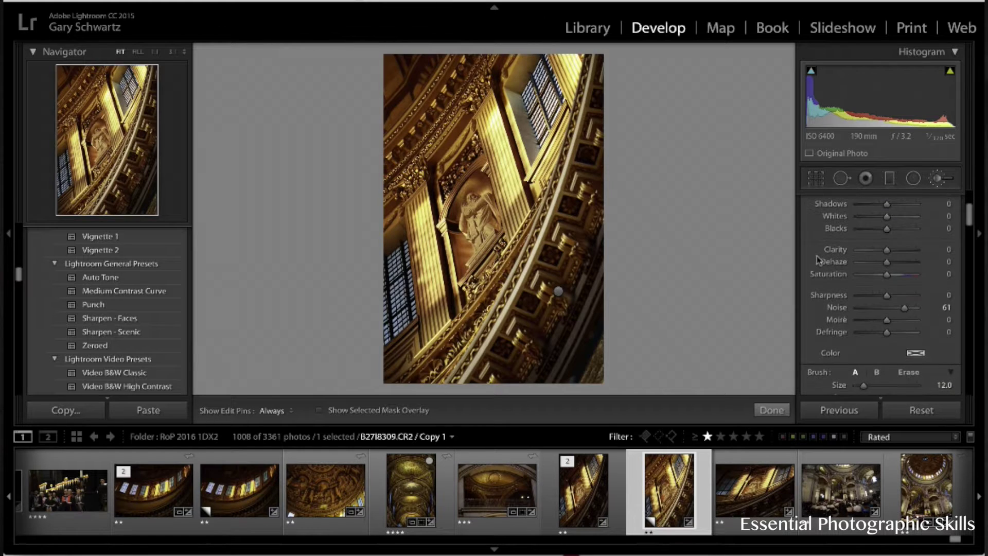
pyautogui.scroll(-5, 819, 260)
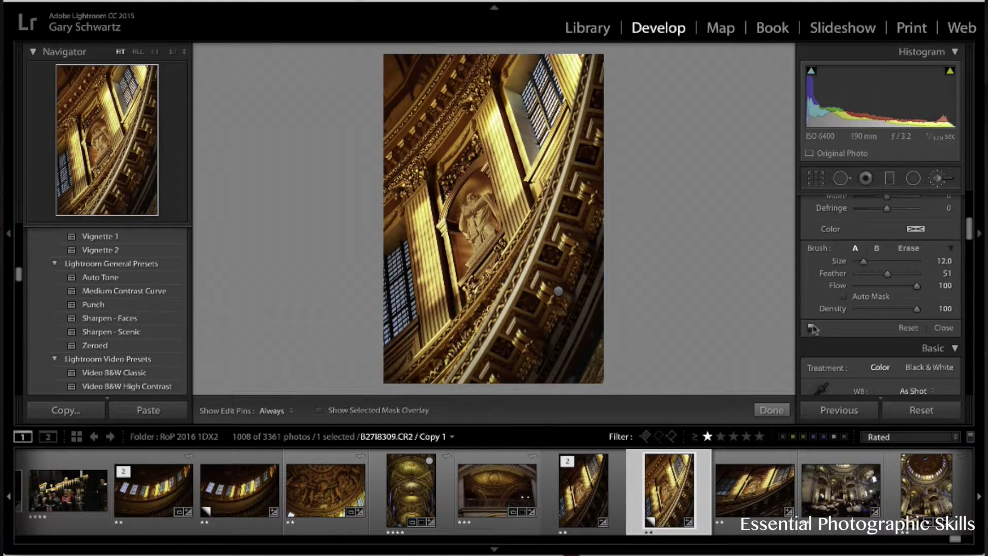
pyautogui.click(810, 328)
pyautogui.click(810, 328)
pyautogui.click(810, 328)
pyautogui.click(810, 328)
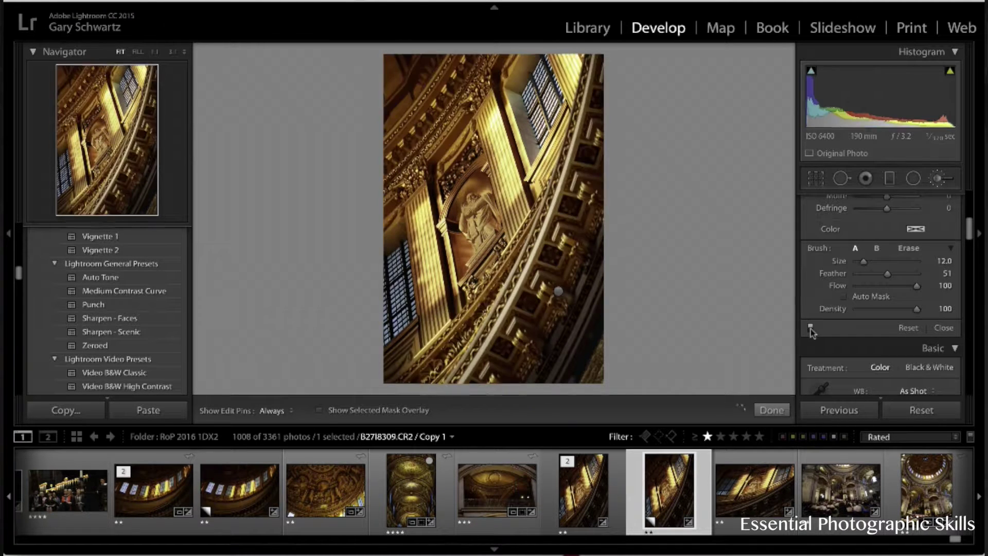
pyautogui.click(810, 329)
pyautogui.click(810, 328)
pyautogui.scroll(5, 876, 315)
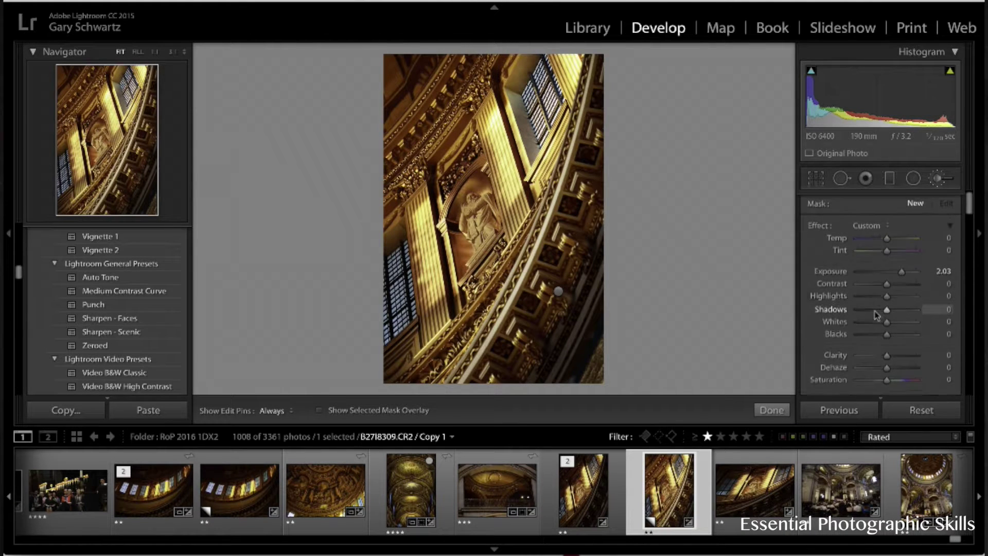
pyautogui.click(938, 180)
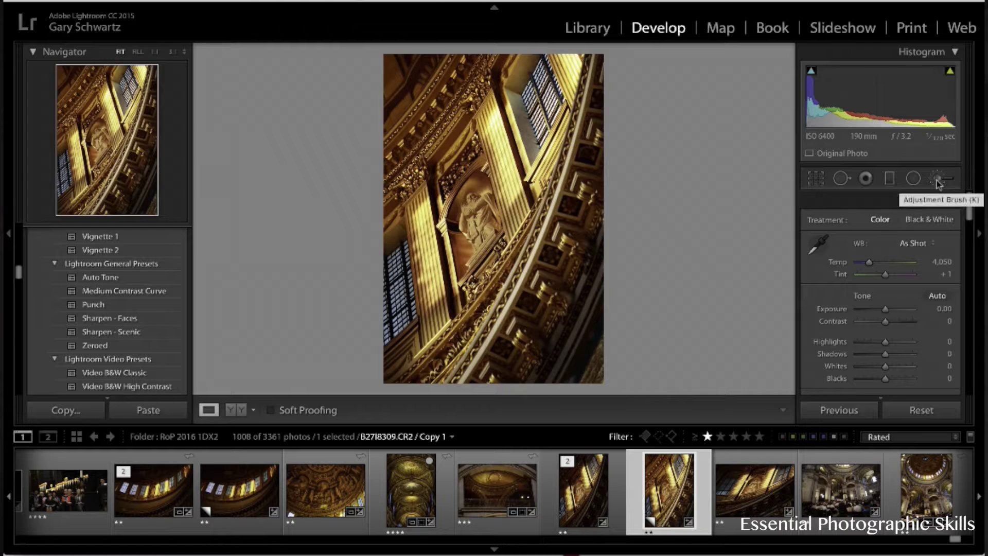
# Show the Previous Import photos in the Library and open IMG_0387.JPG in the Develop module
pyautogui.scroll(10, 131, 306)
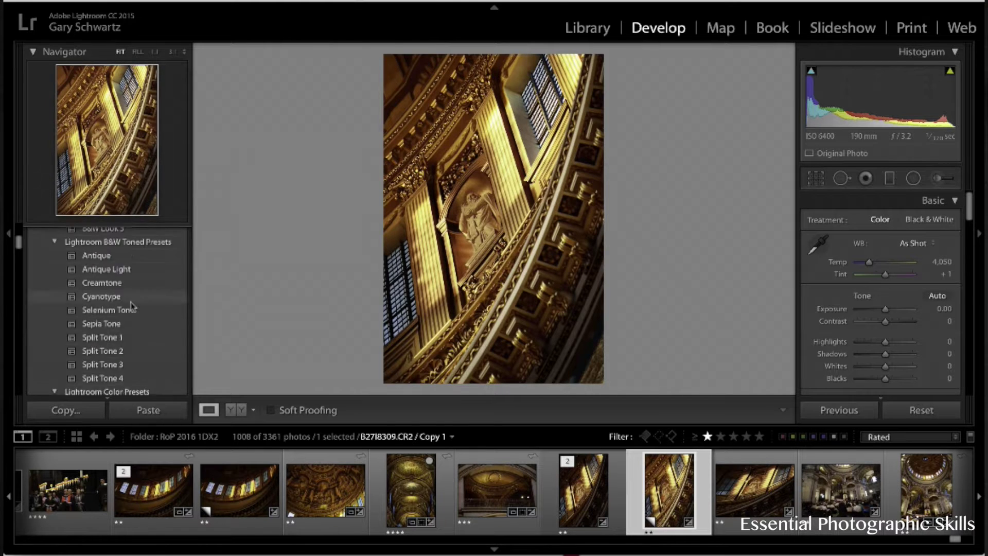
pyautogui.click(587, 29)
pyautogui.scroll(5, 103, 329)
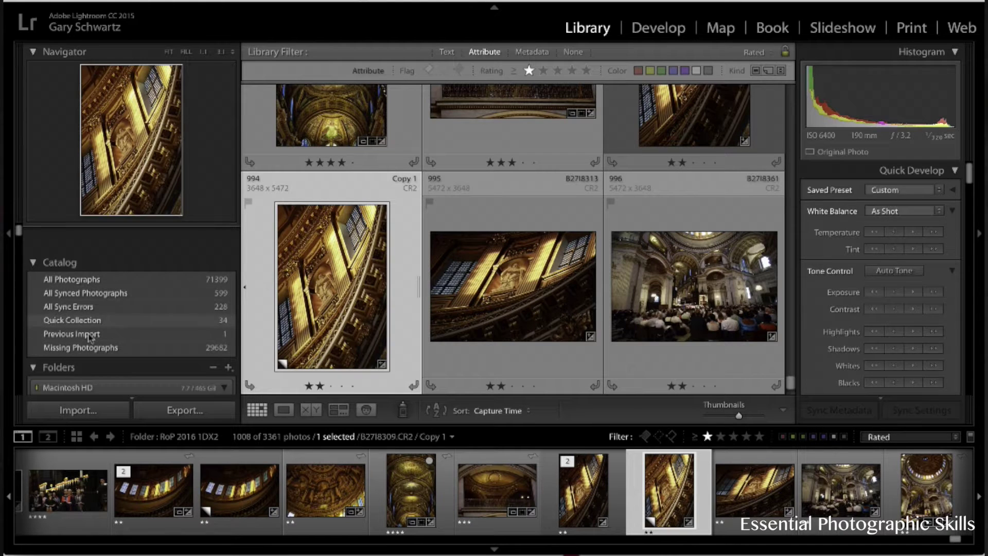
pyautogui.click(98, 305)
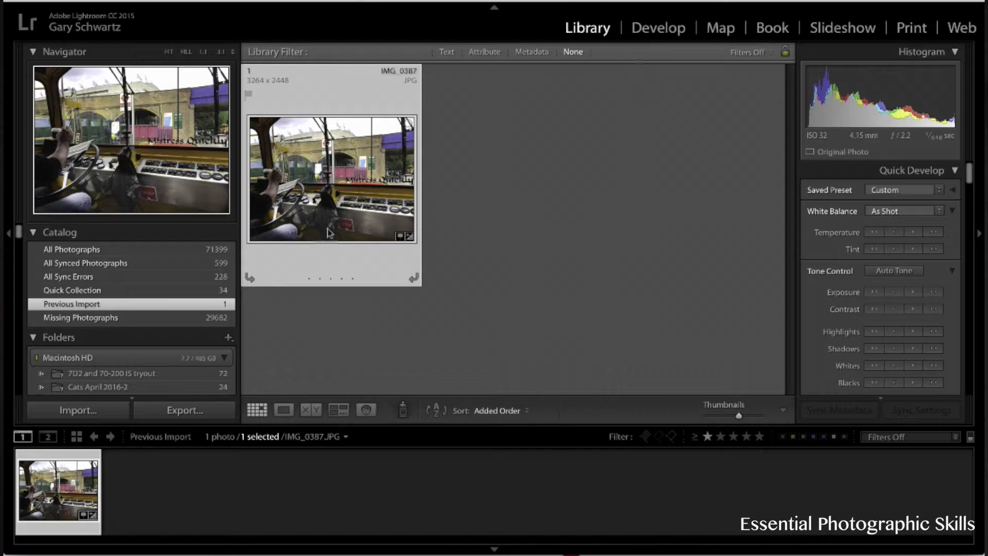
pyautogui.click(659, 29)
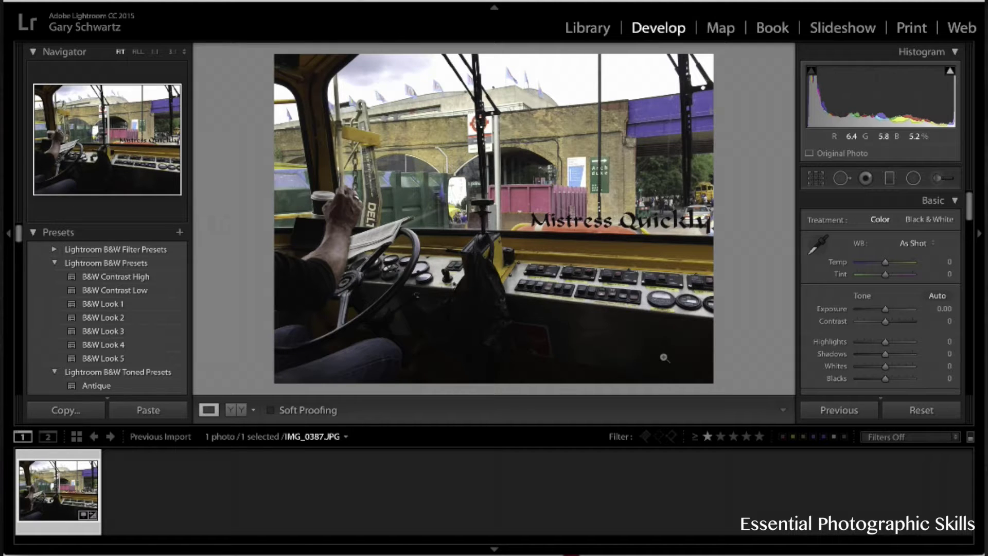
# Try raising the photo's overall exposure to +2.45 and reset it to zero
pyautogui.moveTo(885, 308); pyautogui.dragTo(899, 313)
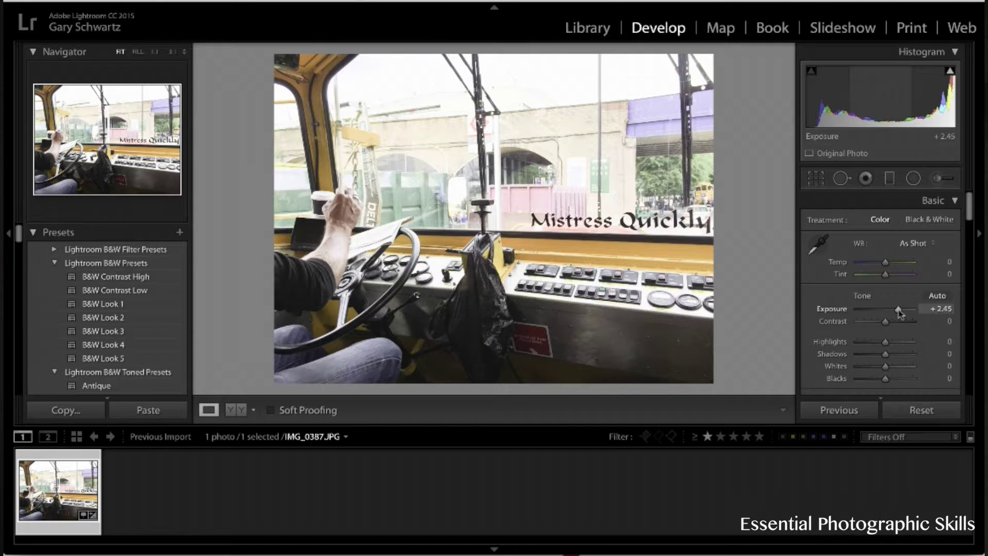
pyautogui.doubleClick(899, 310)
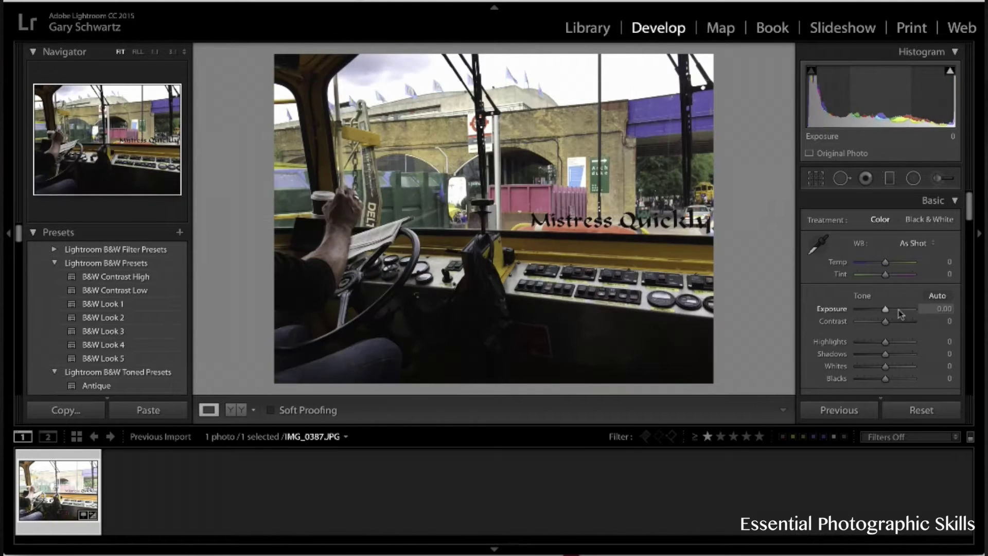
# Brush a mask with exposure 2.03 over the dark panel and red sign below the dashboard, keeping the edit pins hidden while painting
pyautogui.click(938, 179)
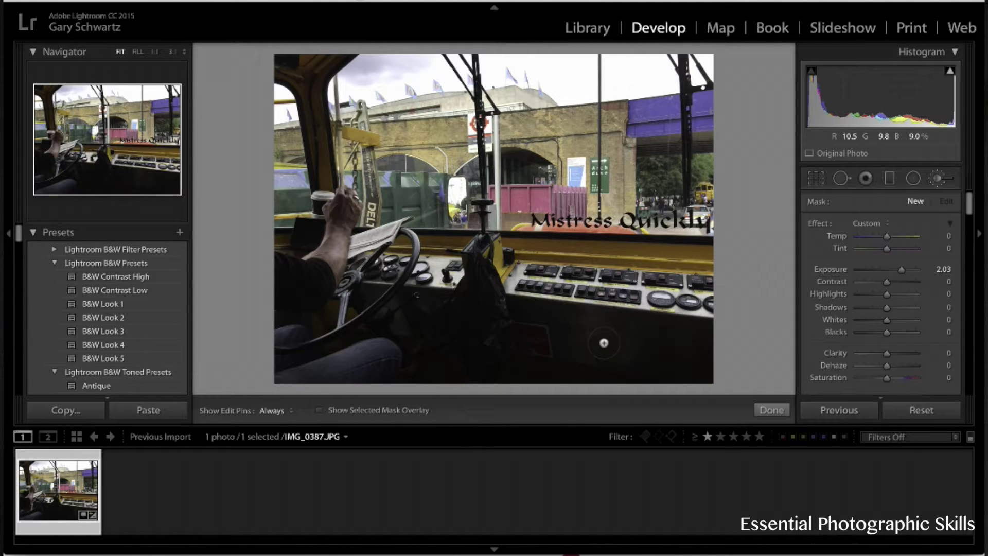
pyautogui.press('h')
pyautogui.moveTo(603, 343)
pyautogui.mouseDown()
pyautogui.moveTo(563, 338)
pyautogui.moveTo(683, 362)
pyautogui.moveTo(573, 353)
pyautogui.moveTo(692, 377)
pyautogui.mouseUp()
pyautogui.moveTo(558, 331); pyautogui.dragTo(532, 346)
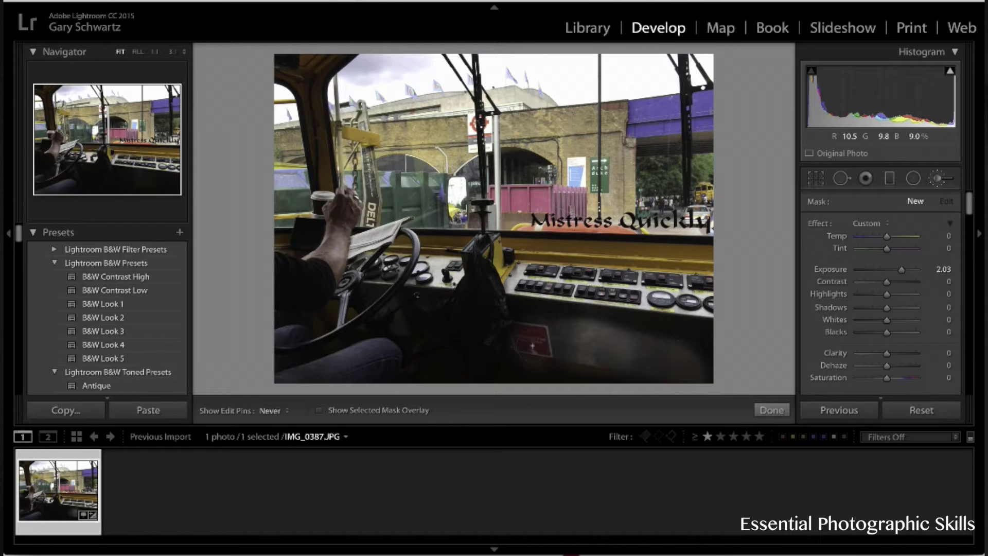
pyautogui.moveTo(599, 324)
pyautogui.mouseDown()
pyautogui.moveTo(717, 339)
pyautogui.moveTo(703, 354)
pyautogui.moveTo(725, 379)
pyautogui.mouseUp()
pyautogui.moveTo(535, 335)
pyautogui.mouseDown()
pyautogui.moveTo(525, 301)
pyautogui.moveTo(535, 298)
pyautogui.moveTo(558, 319)
pyautogui.moveTo(562, 377)
pyautogui.mouseUp()
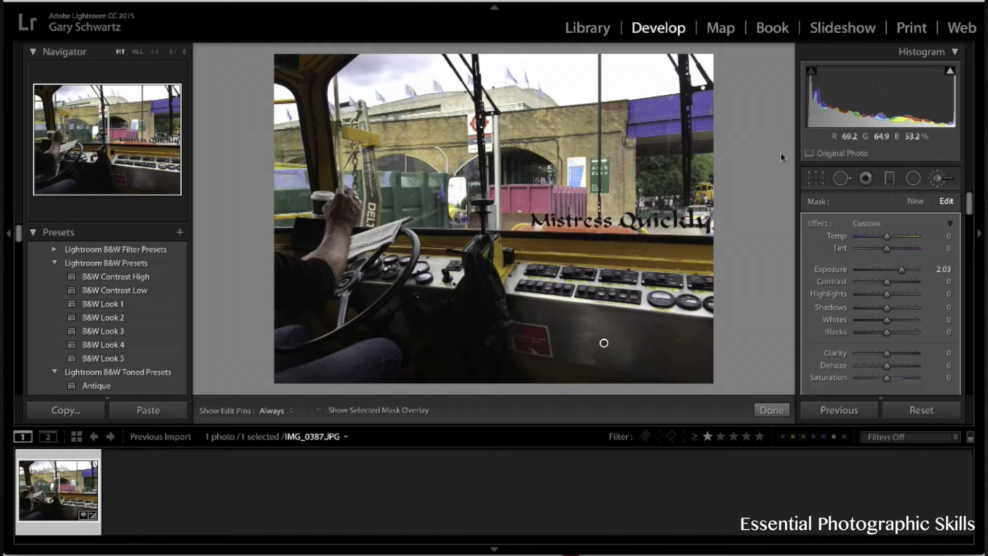
# Create a new brush mask on the bright sky above the buildings and set its exposure to -1.60
pyautogui.click(916, 201)
pyautogui.press('h')
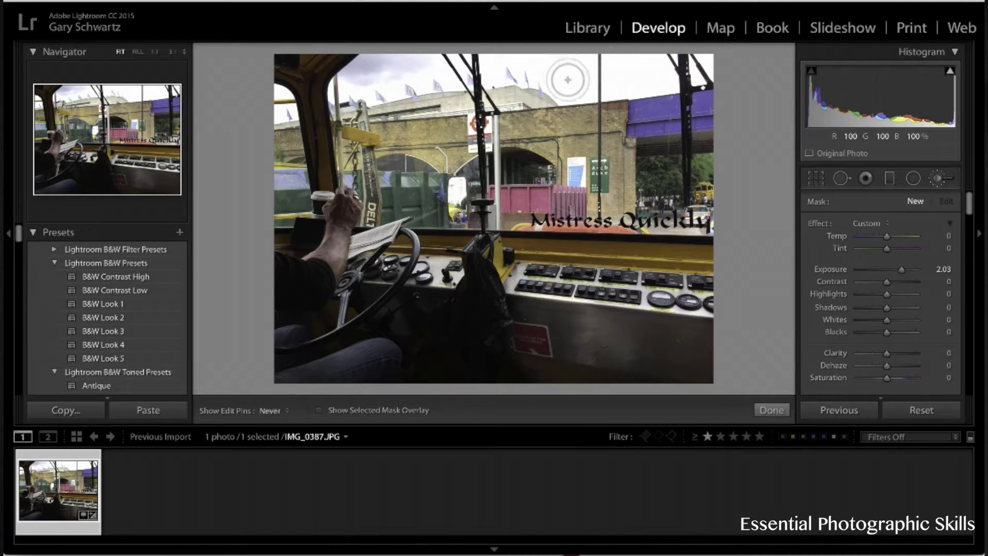
pyautogui.press('h')
pyautogui.click(576, 75)
pyautogui.moveTo(902, 269); pyautogui.dragTo(876, 271)
# Extend the sky mask across to the photo's left edge with the edit pins hidden, and show the pins again
pyautogui.press('h')
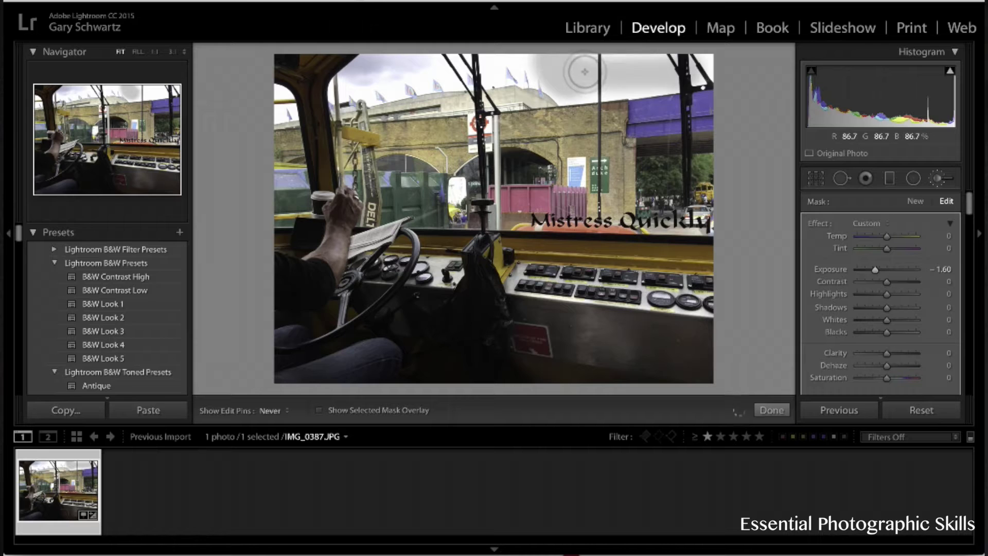
pyautogui.moveTo(588, 87)
pyautogui.mouseDown()
pyautogui.moveTo(507, 70)
pyautogui.moveTo(340, 86)
pyautogui.moveTo(377, 72)
pyautogui.moveTo(268, 104)
pyautogui.mouseUp()
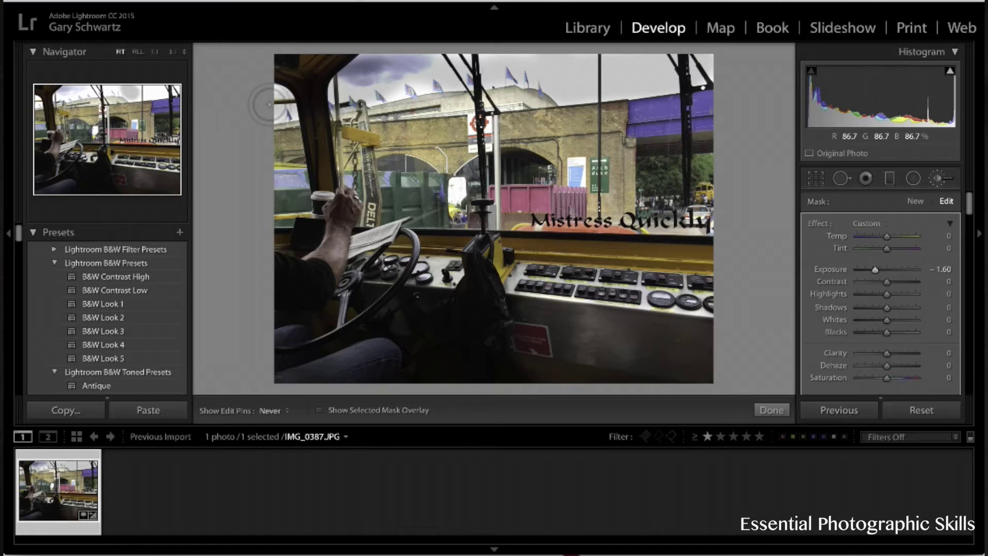
pyautogui.press('h')
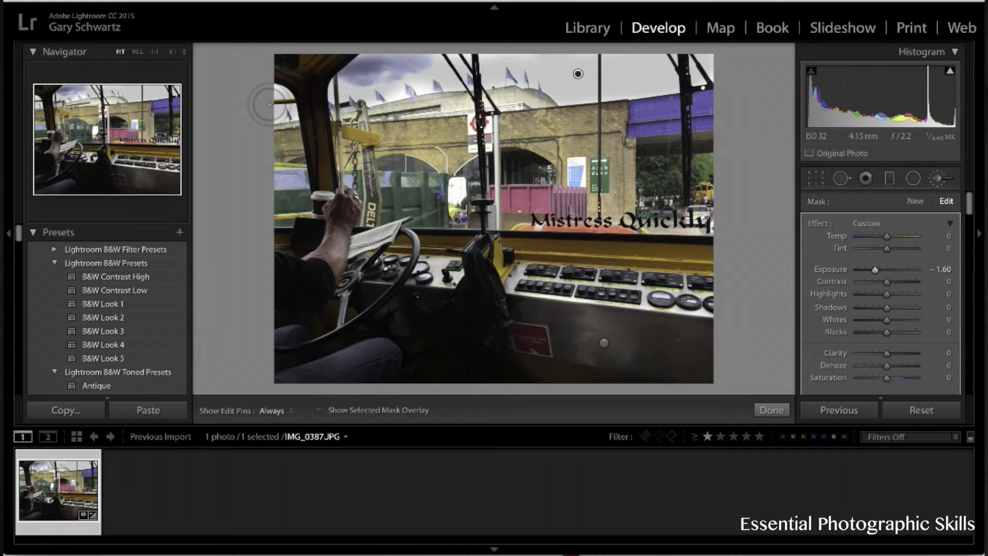